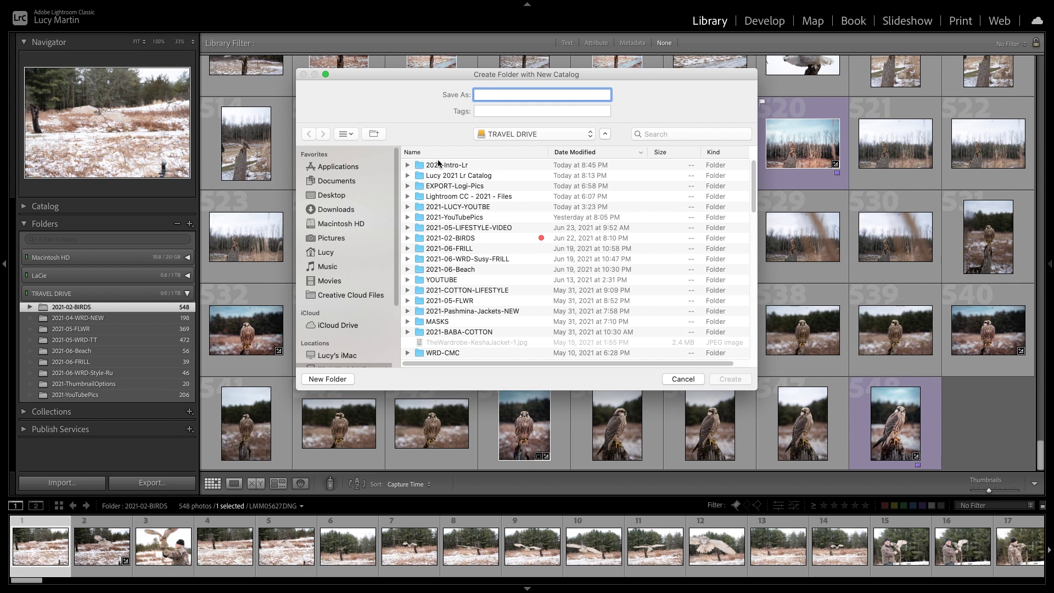
- Name the new catalog and create it in its own folder on the travel drive
type("Lucy 2021")
left_click(730, 378)
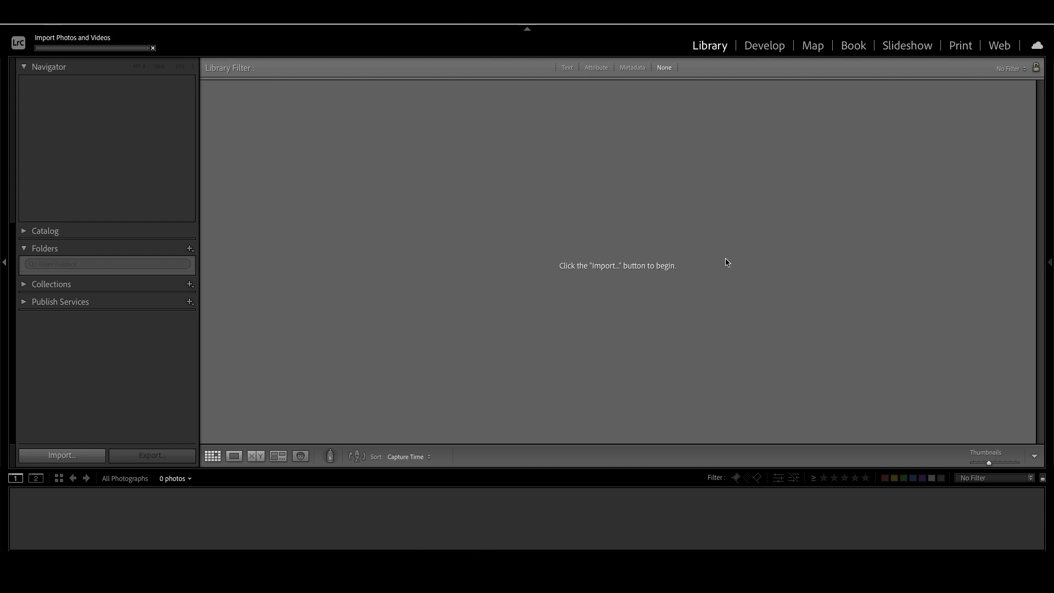
- Start an import from TRAVEL DRIVE's 2021-02-BIRDS folder, listing its 525 photos
left_click(65, 455)
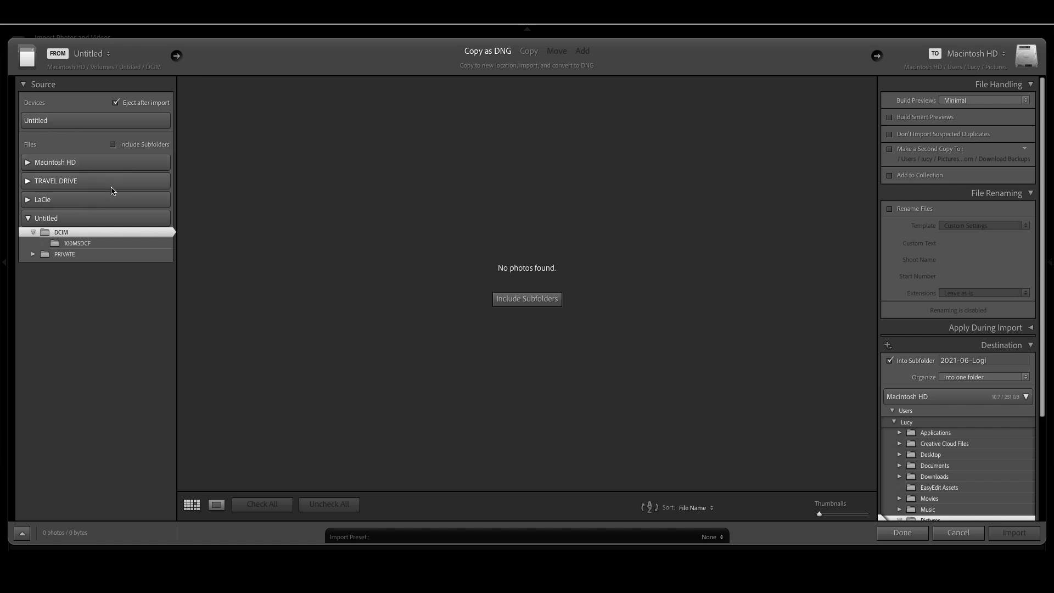
left_click(28, 181)
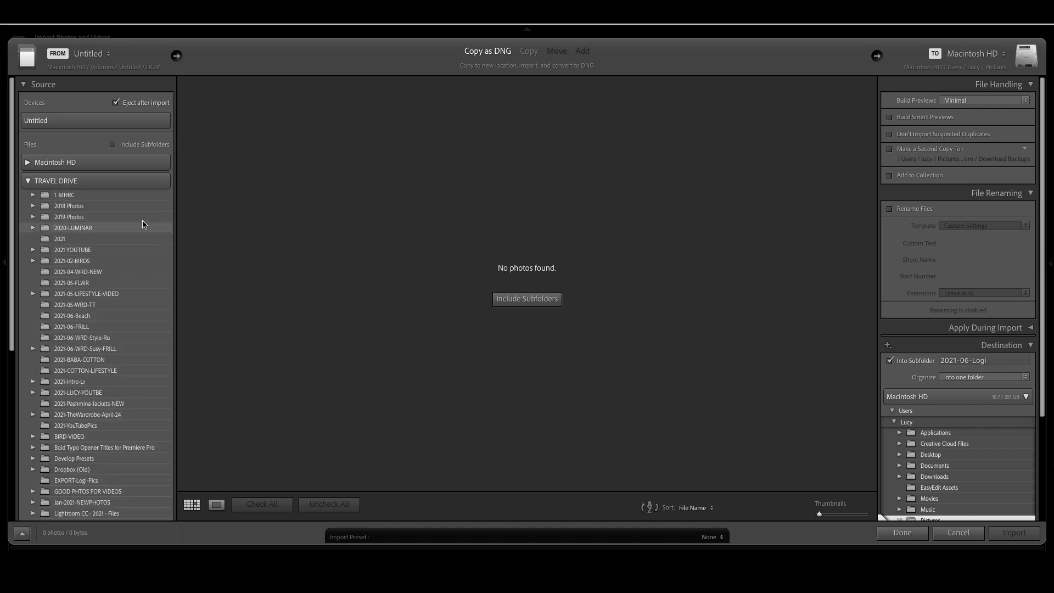
left_click(90, 261)
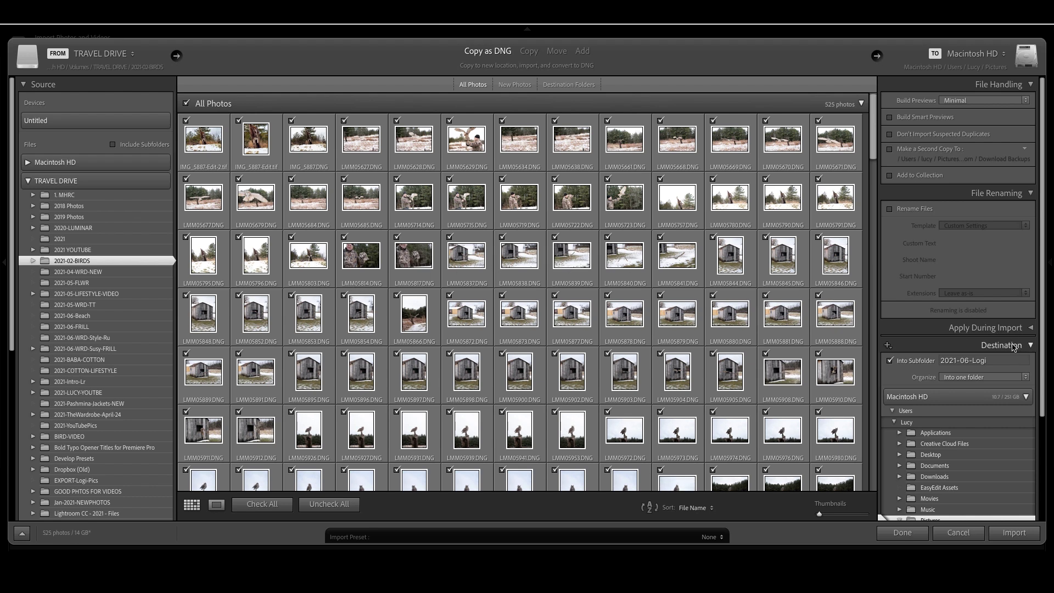
- Set the import destination to TRAVEL DRIVE with Into Subfolder named 2021-06-Birds
left_click(1025, 396)
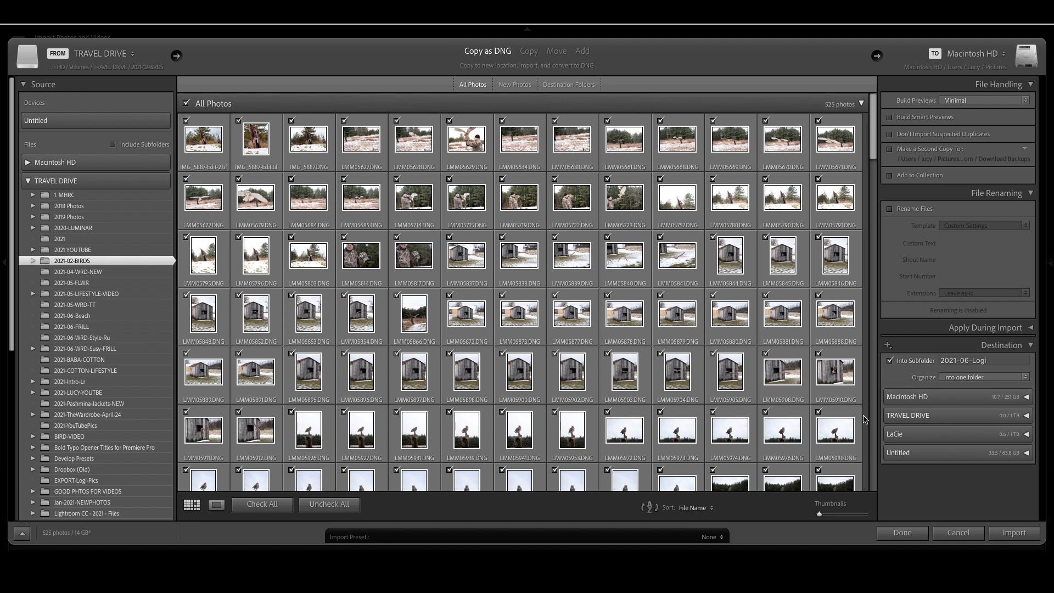
left_click(1013, 419)
left_click(980, 361)
left_click_drag(971, 361, 991, 362)
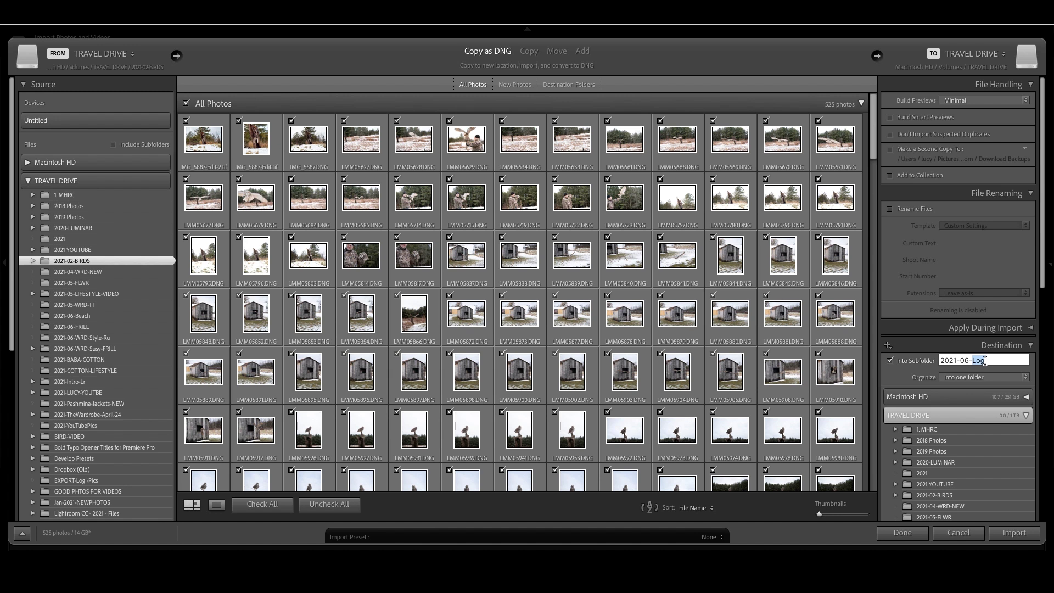
type("B")
left_click(1012, 541)
scroll(554, 396, "down", 1)
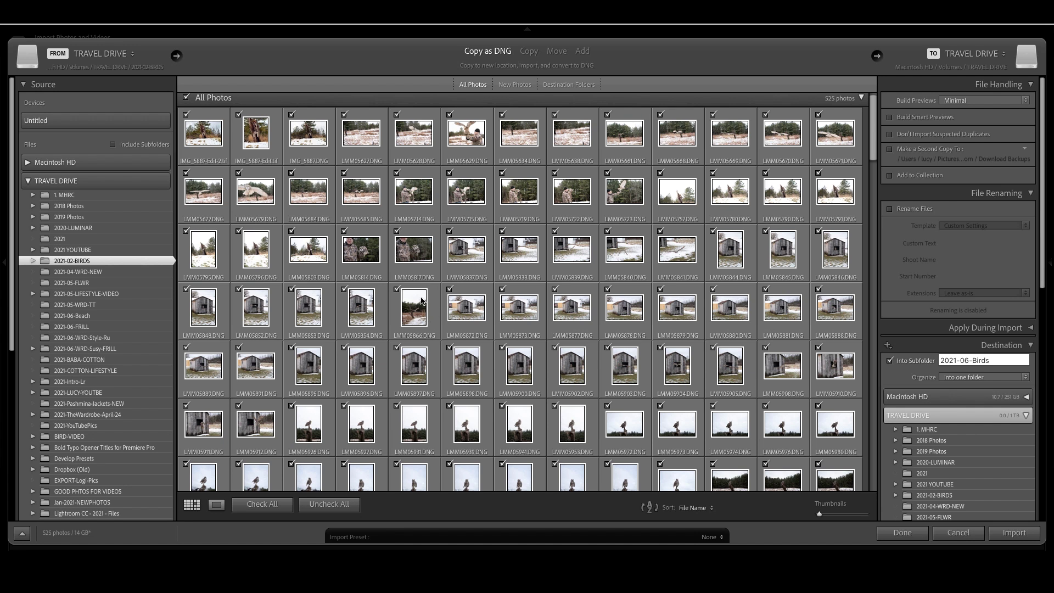
- Uncheck all photos and preview the barn photo with the owl in Loupe view
left_click(343, 505)
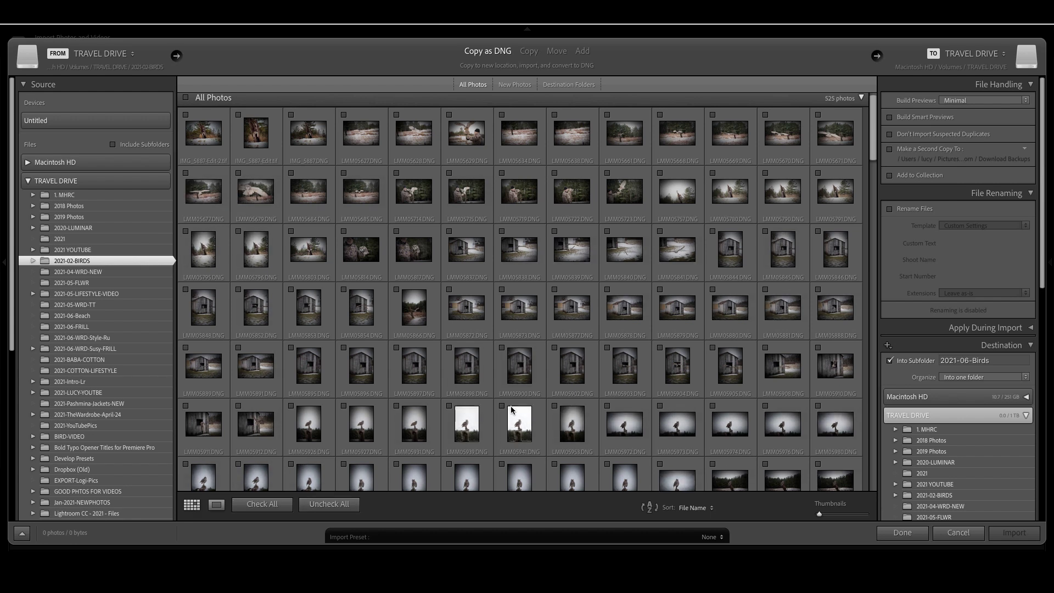
left_click(309, 365)
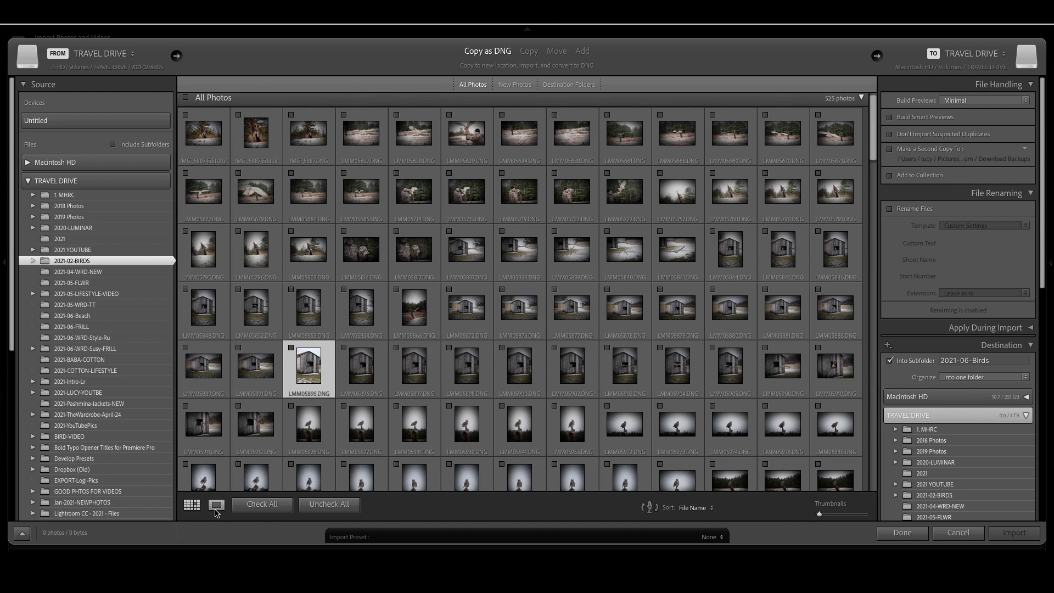
left_click(217, 505)
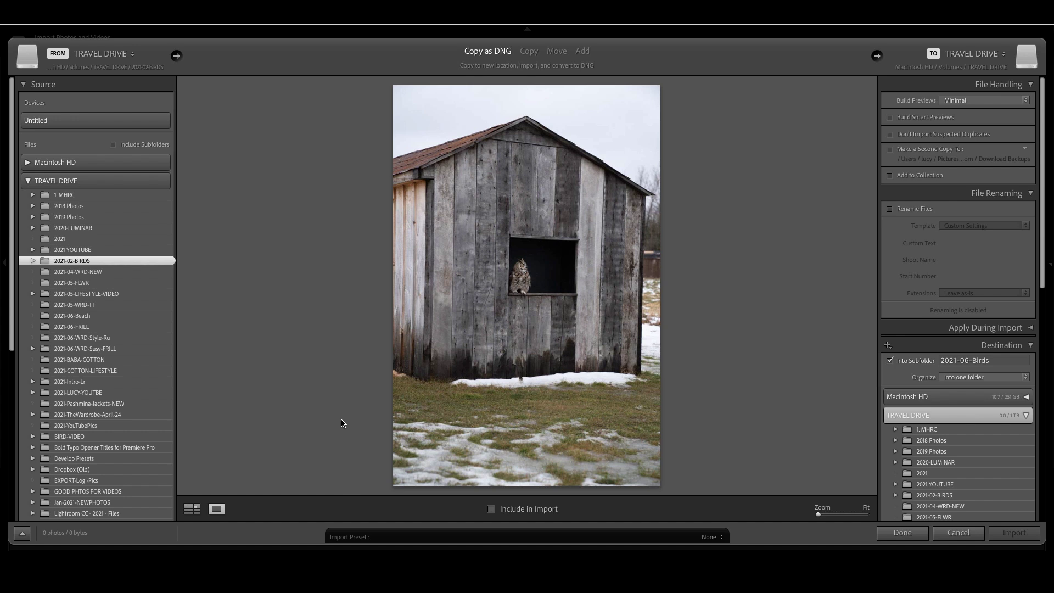
- Include the barn owl, owl-in-flight and perched owl photos, then import the selection
key("p")
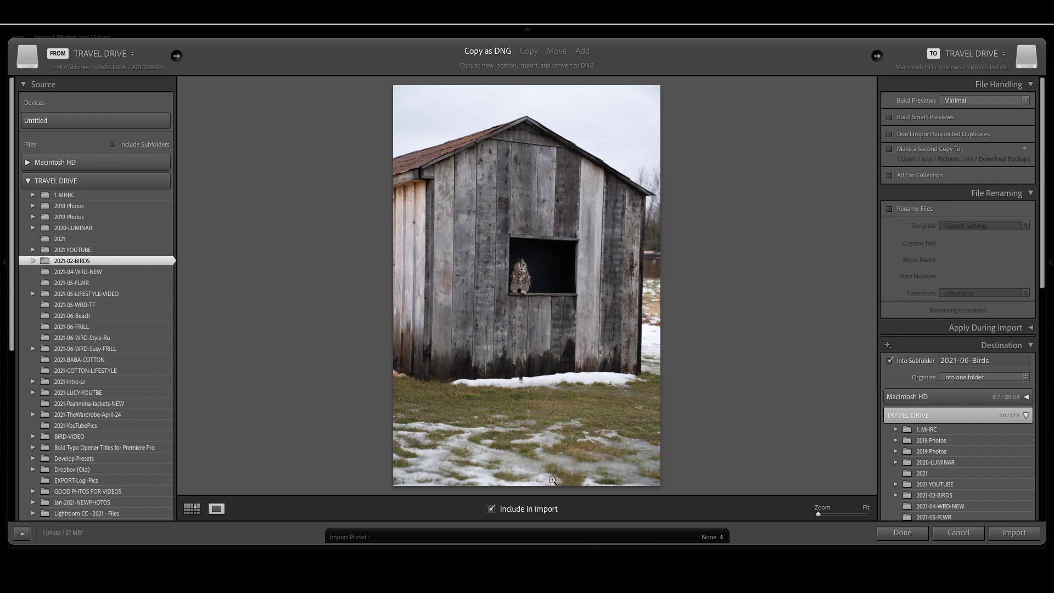
key("Right")
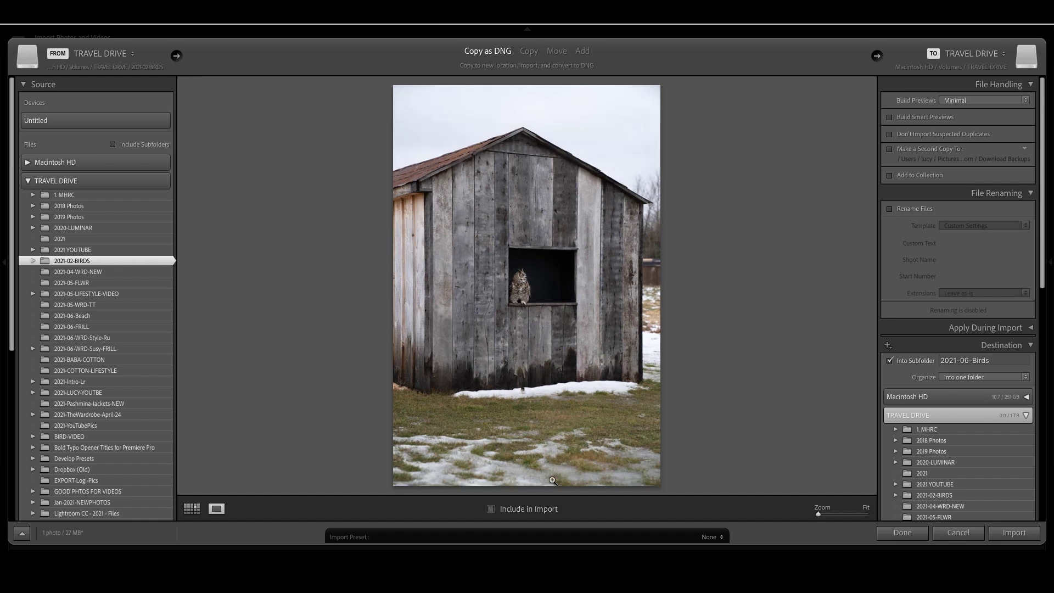
key("p")
key("Right")
key("Right")
key("p")
key("Right")
key("Right")
key("p")
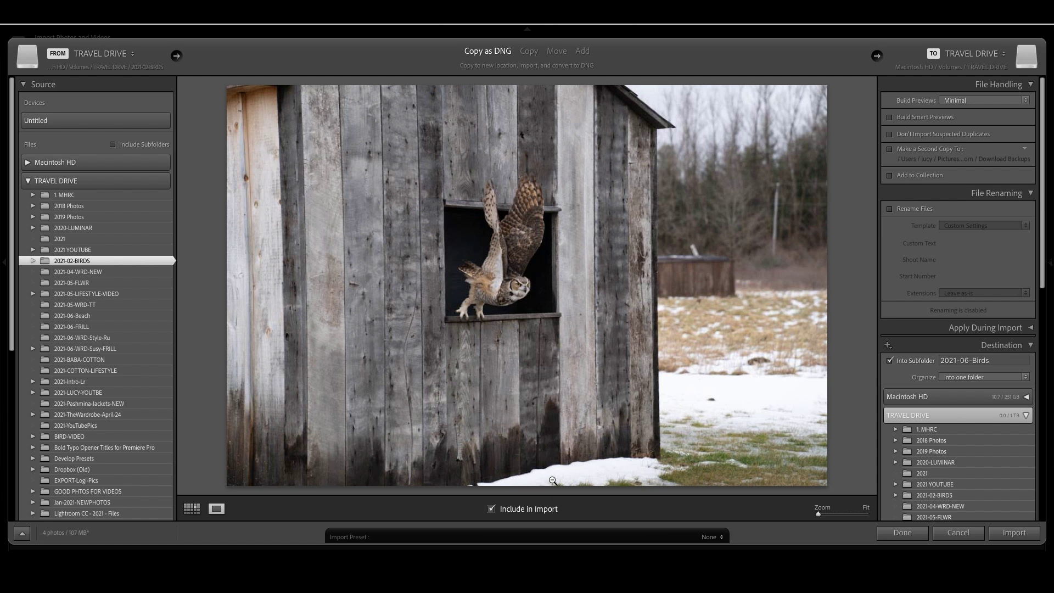
key("Right")
key("Right")
key("Right")
key("Right")
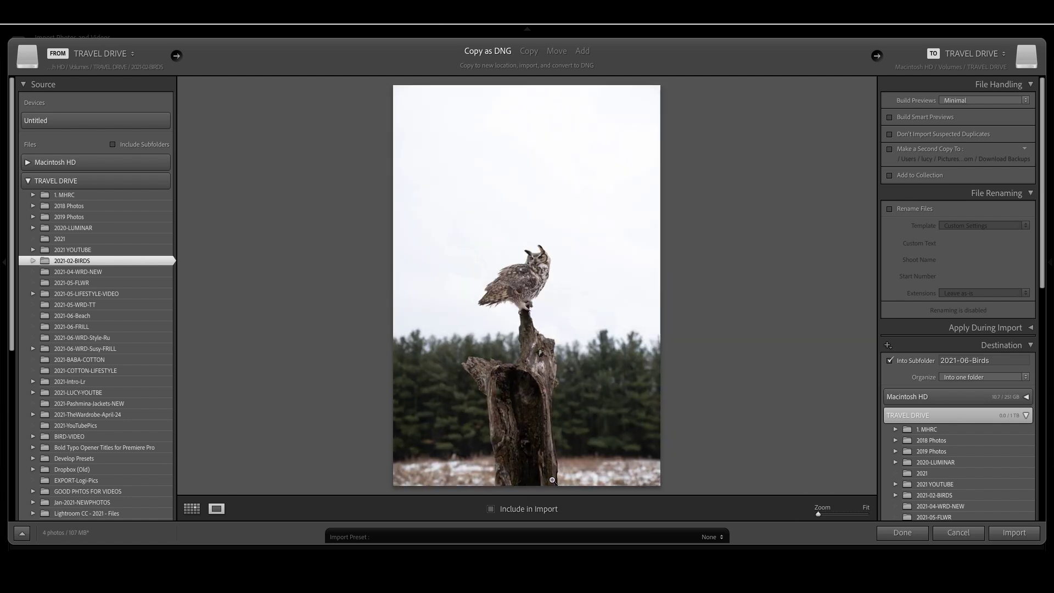
key("p")
key("Right")
key("Right")
key("Right")
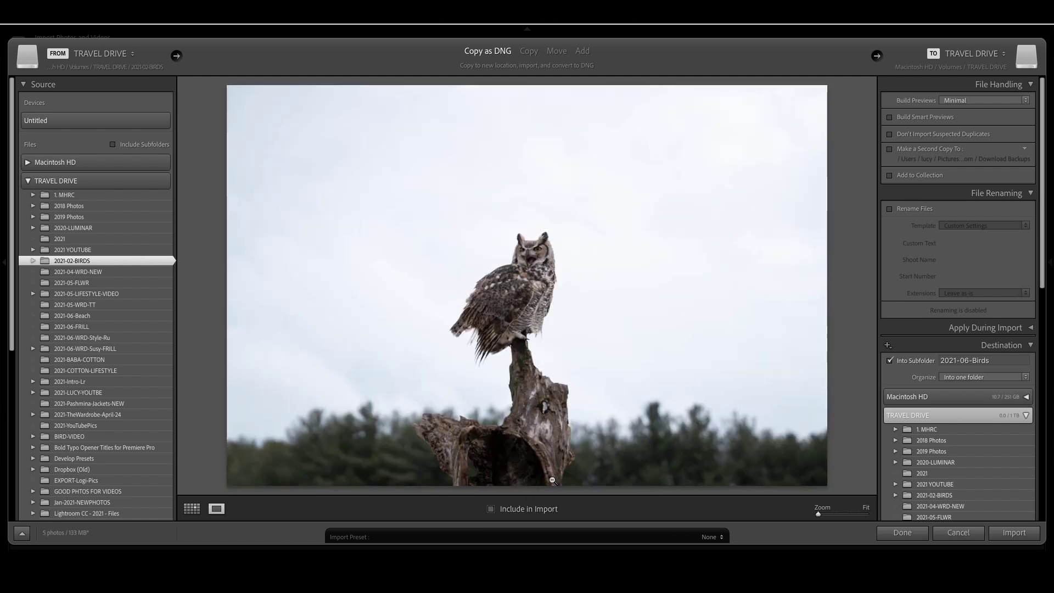
key("Right")
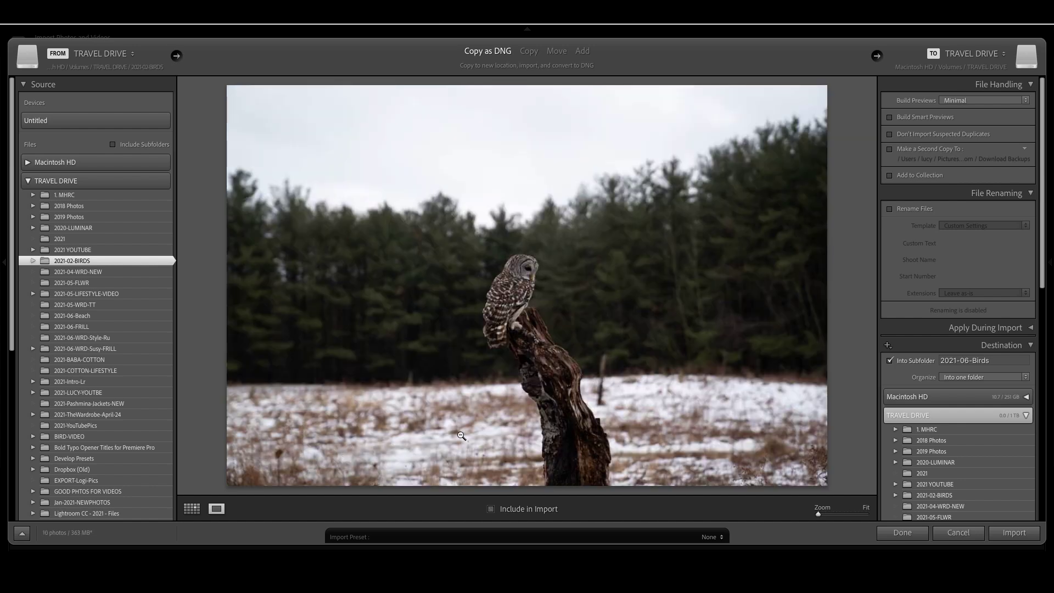
left_click(1013, 533)
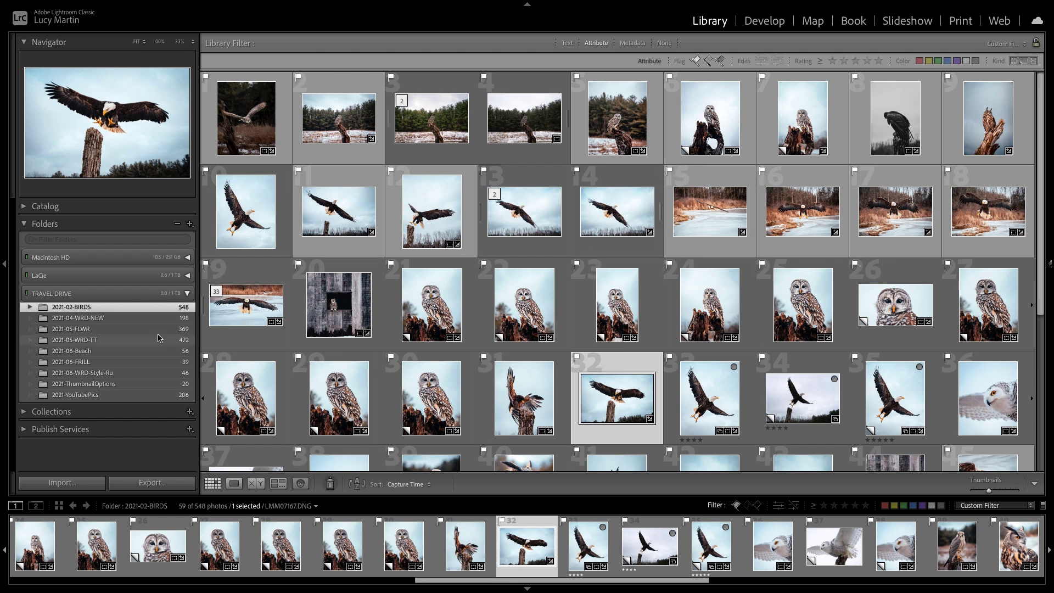
- Open the selected bald eagle-on-stump photo in the Develop module
mouse_move(65, 384)
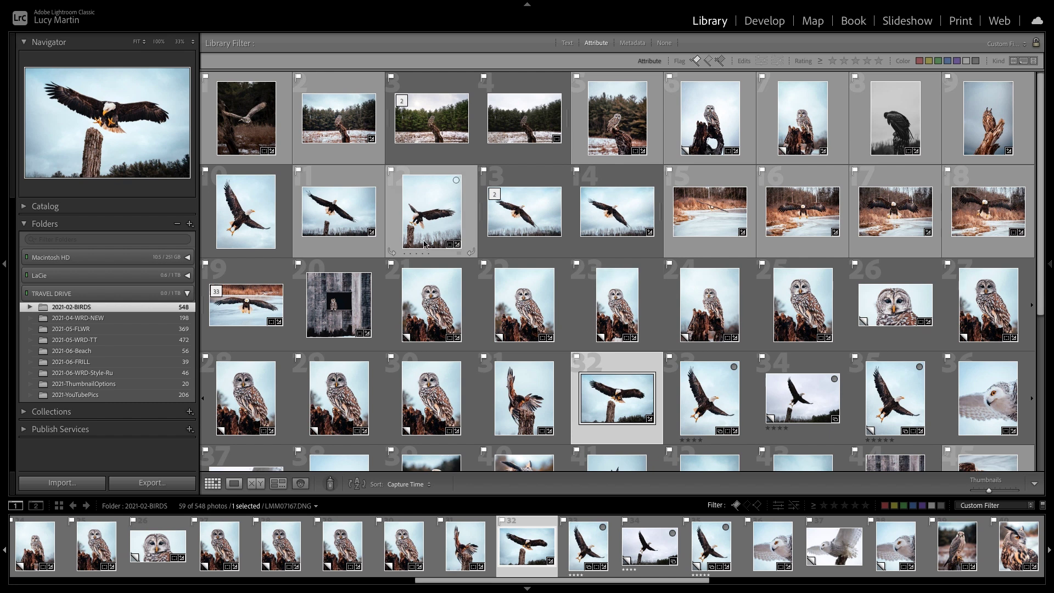
left_click(761, 22)
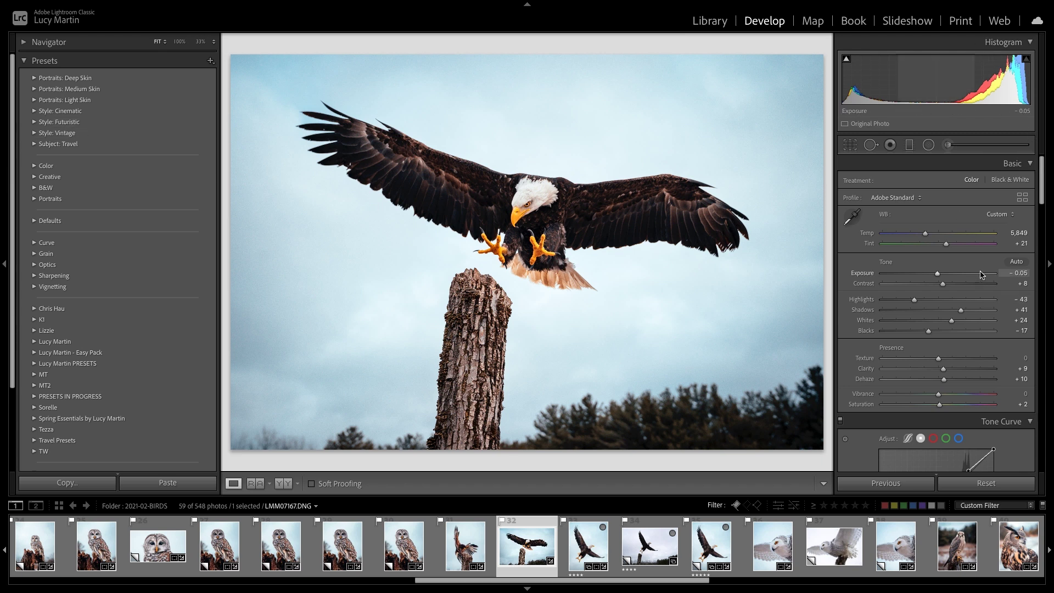
left_click_drag(1043, 169, 1038, 231)
left_click_drag(1036, 249, 1036, 293)
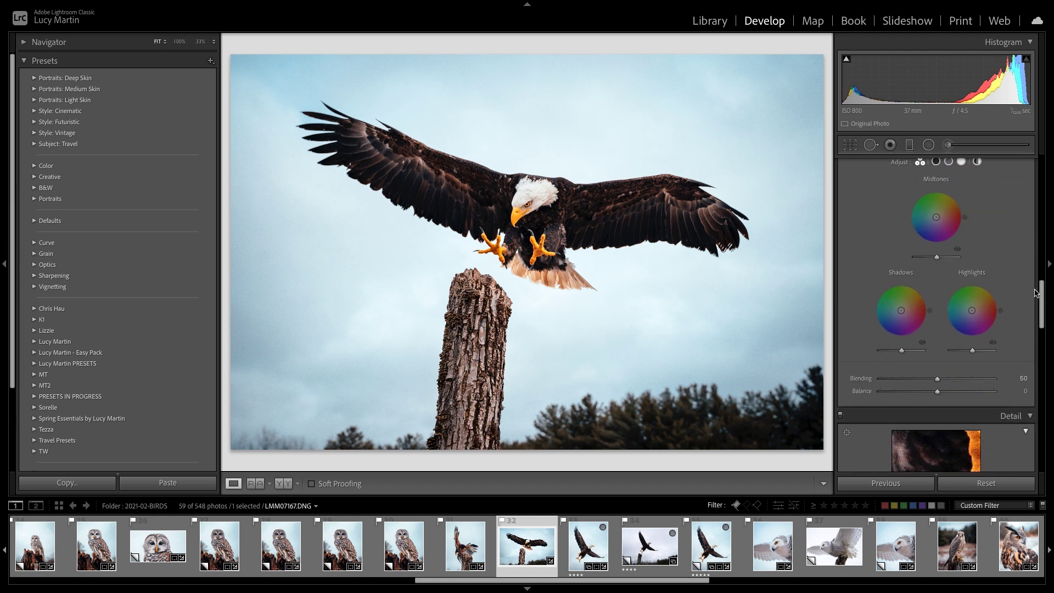
left_click_drag(1037, 294, 1037, 291)
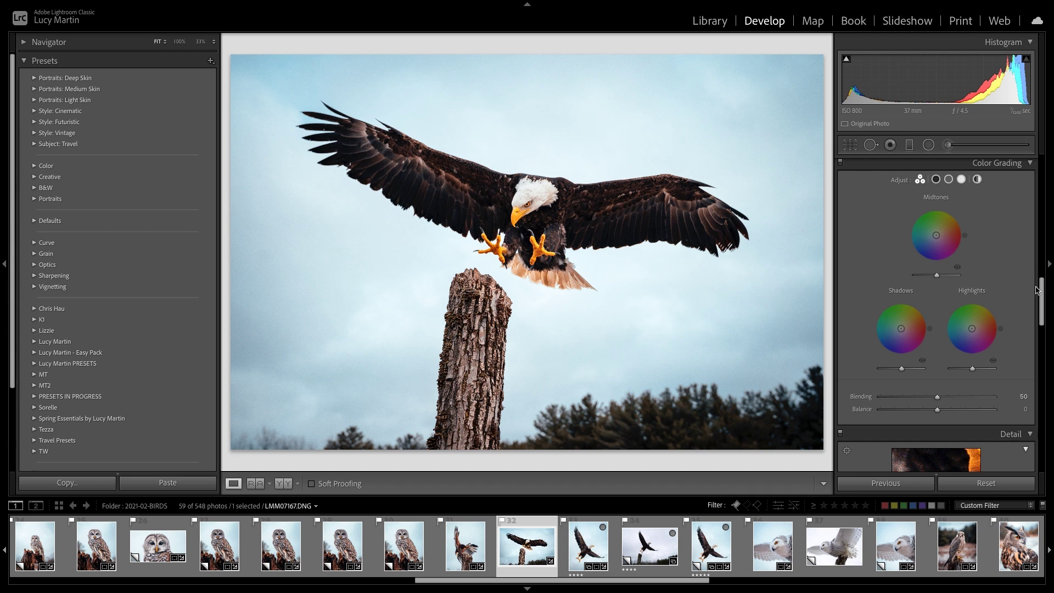
left_click_drag(1036, 291, 1036, 291)
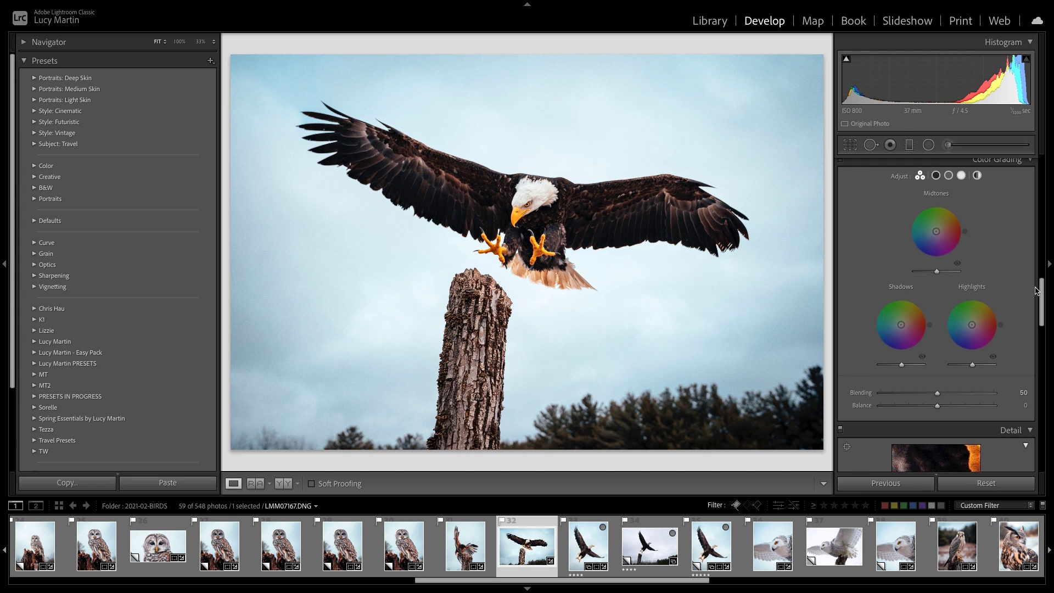
scroll(1036, 291, "down", 10)
left_click_drag(1041, 365, 1047, 156)
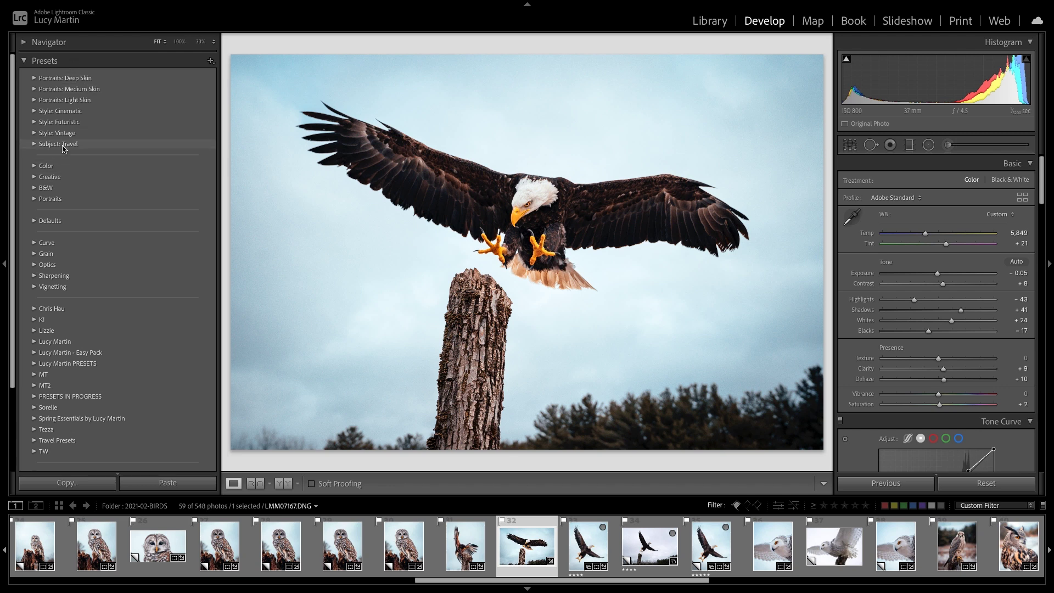
- Expand the Style: Futuristic preset group to reveal FT01 through FT12
left_click(34, 122)
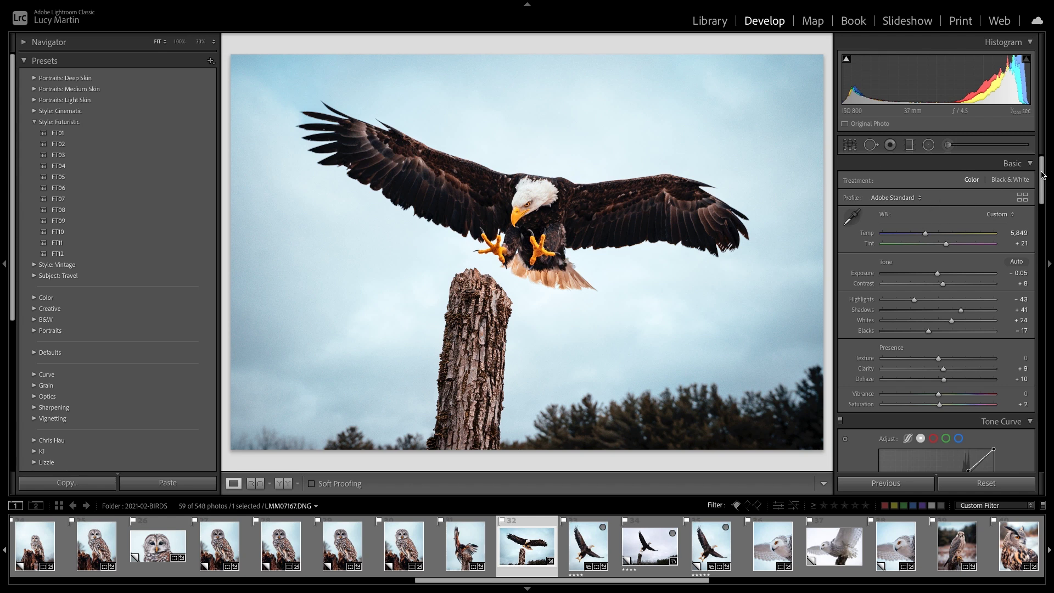
left_click_drag(1042, 177, 1043, 178)
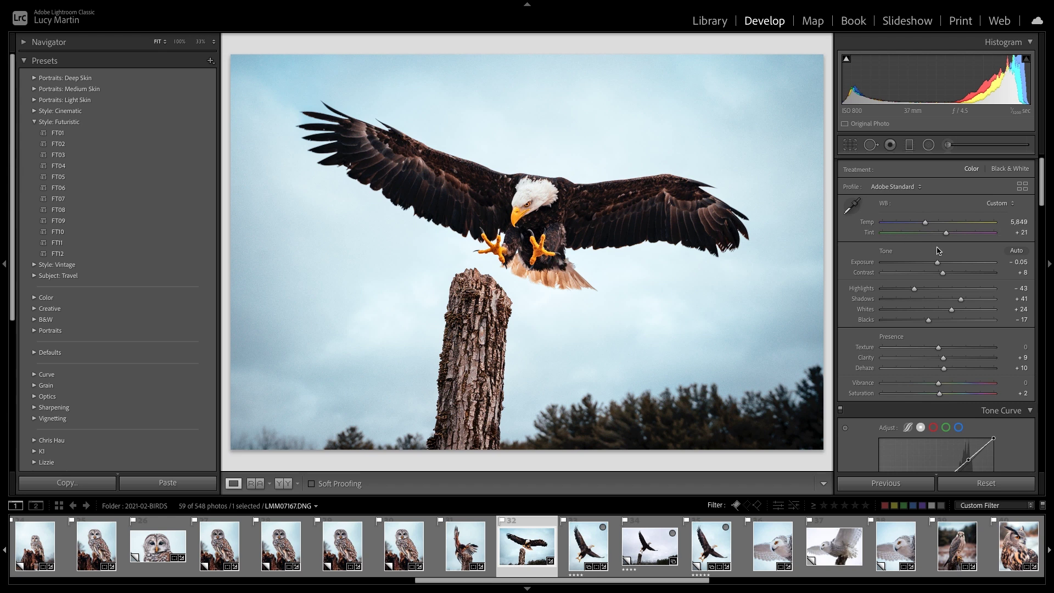
left_click_drag(1042, 190, 1025, 446)
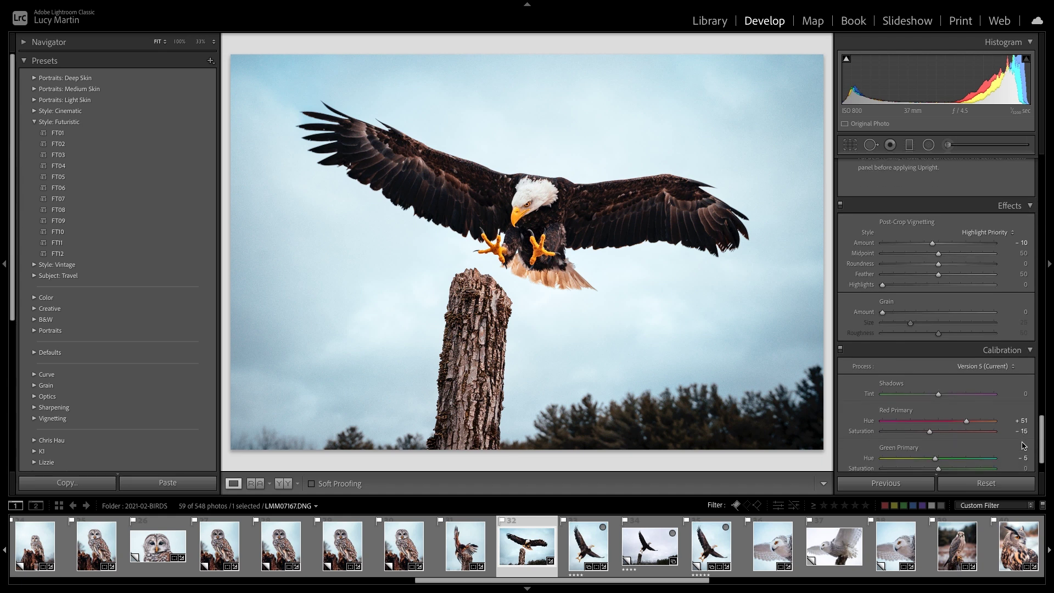
scroll(1025, 446, "down", 1)
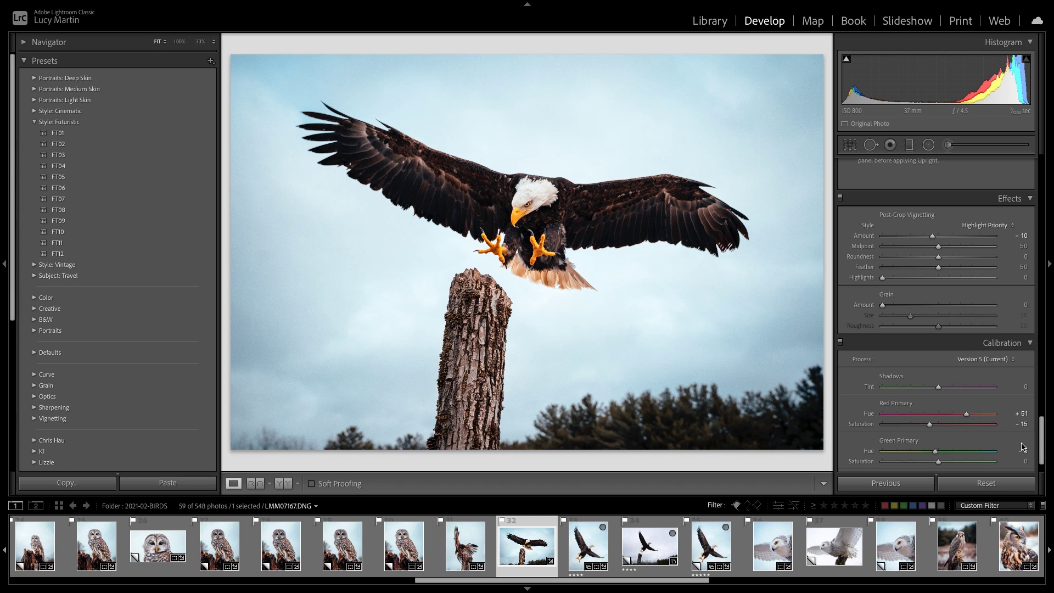
scroll(1025, 446, "down", 2)
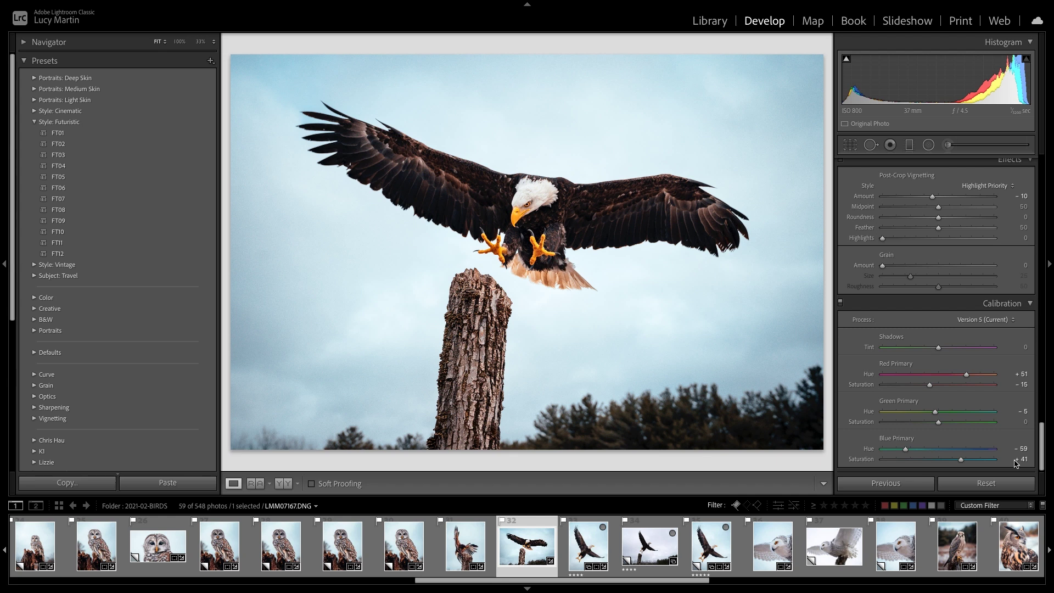
scroll(1021, 428, "up", 10)
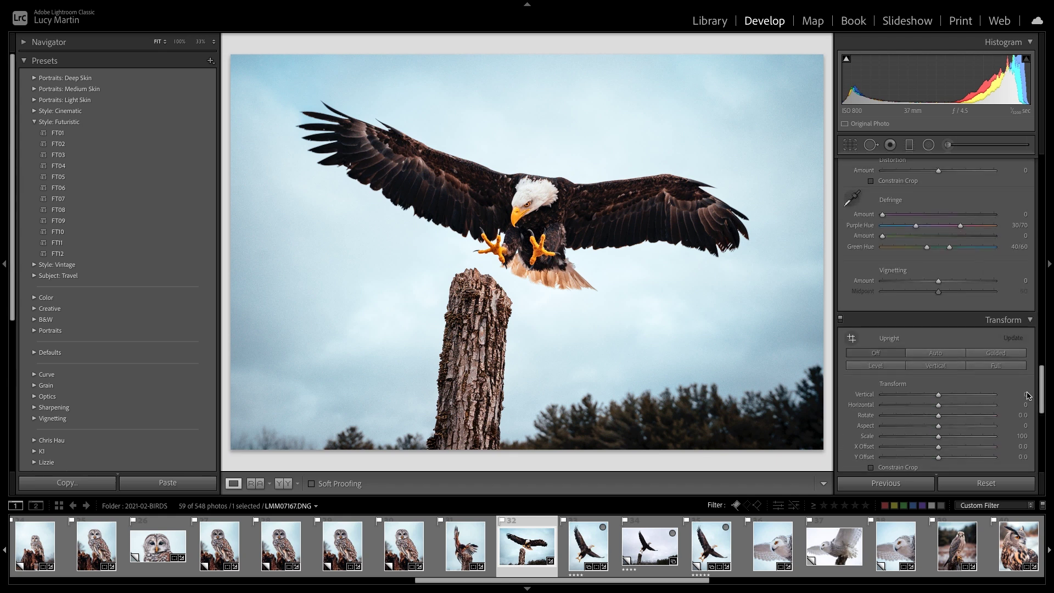
left_click_drag(1042, 395, 1044, 165)
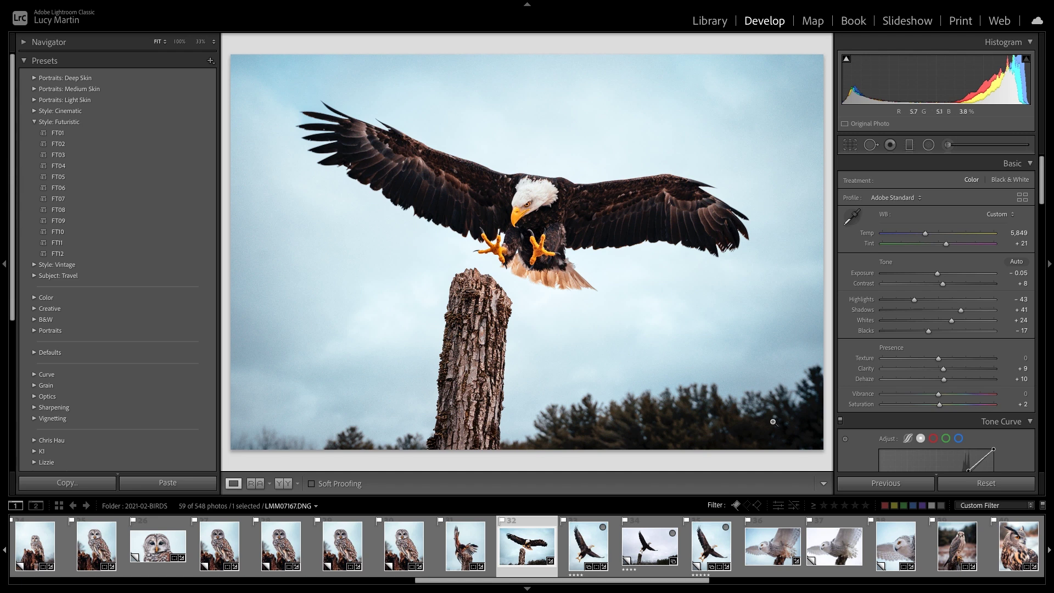
- Open the snowy owl photo and freely crop in tight around its head
left_click(767, 560)
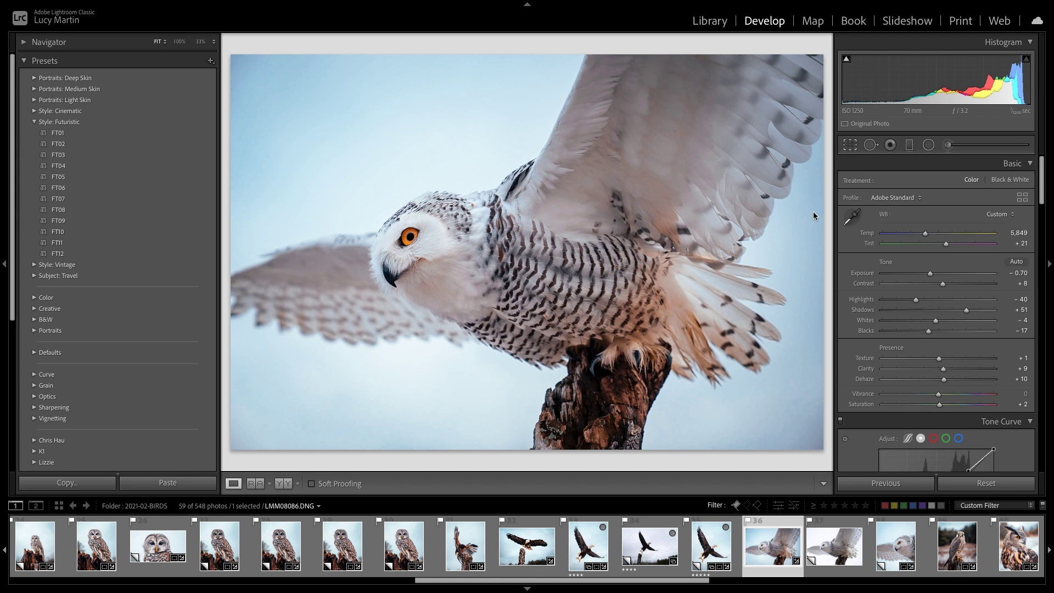
key("r")
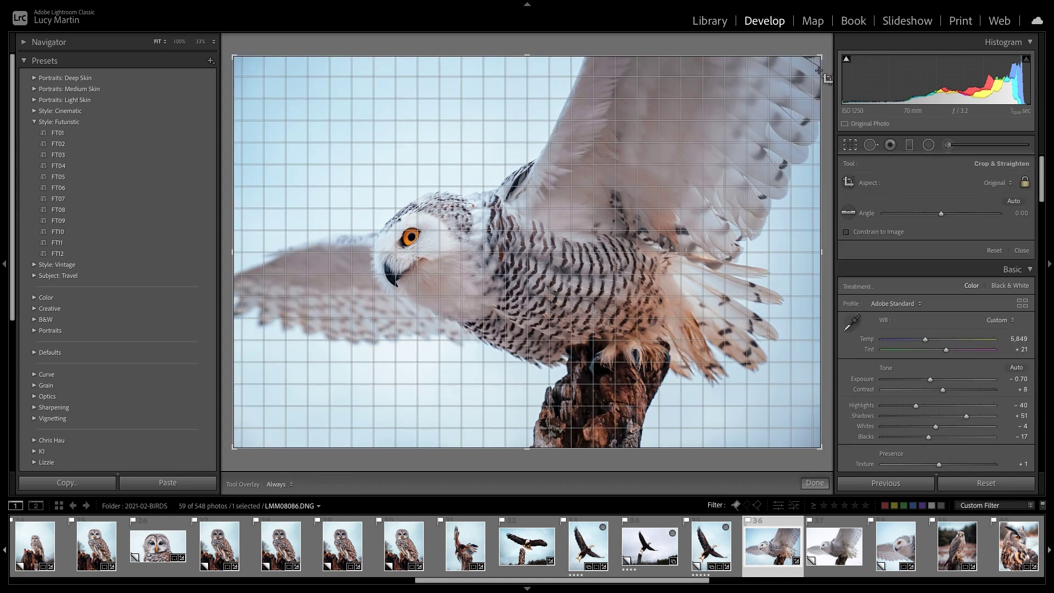
mouse_move(821, 56)
left_mouse_down()
mouse_move(737, 110)
mouse_move(816, 54)
left_mouse_up()
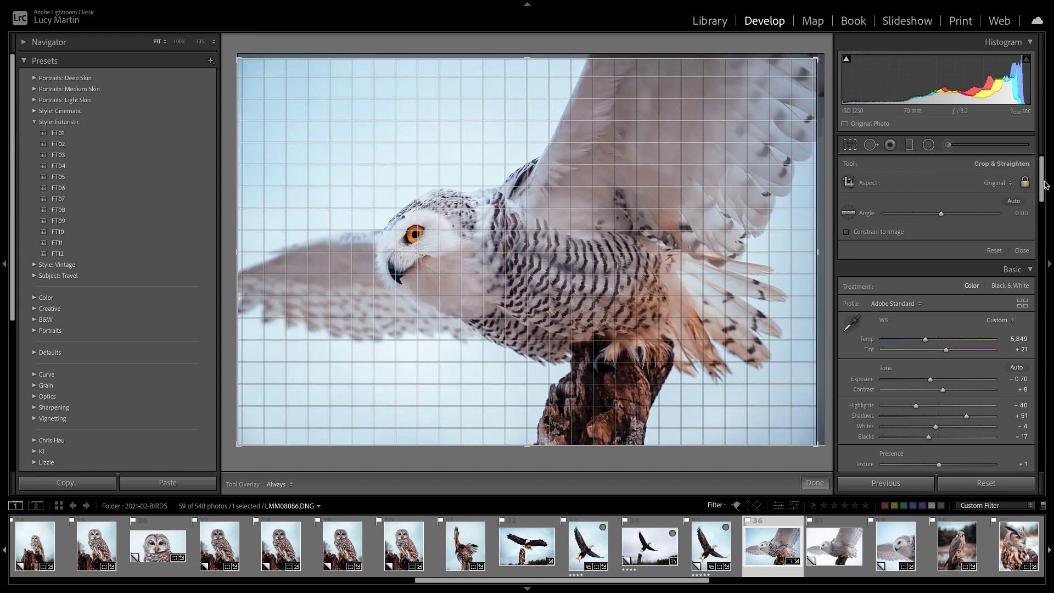
left_click(1000, 182)
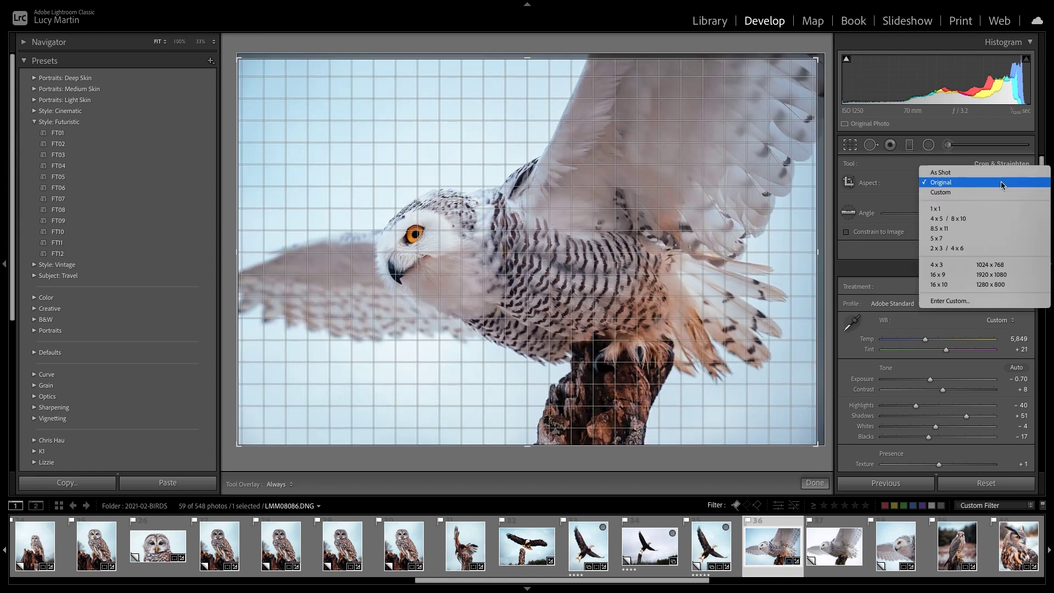
left_click(974, 193)
left_click_drag(818, 253, 618, 274)
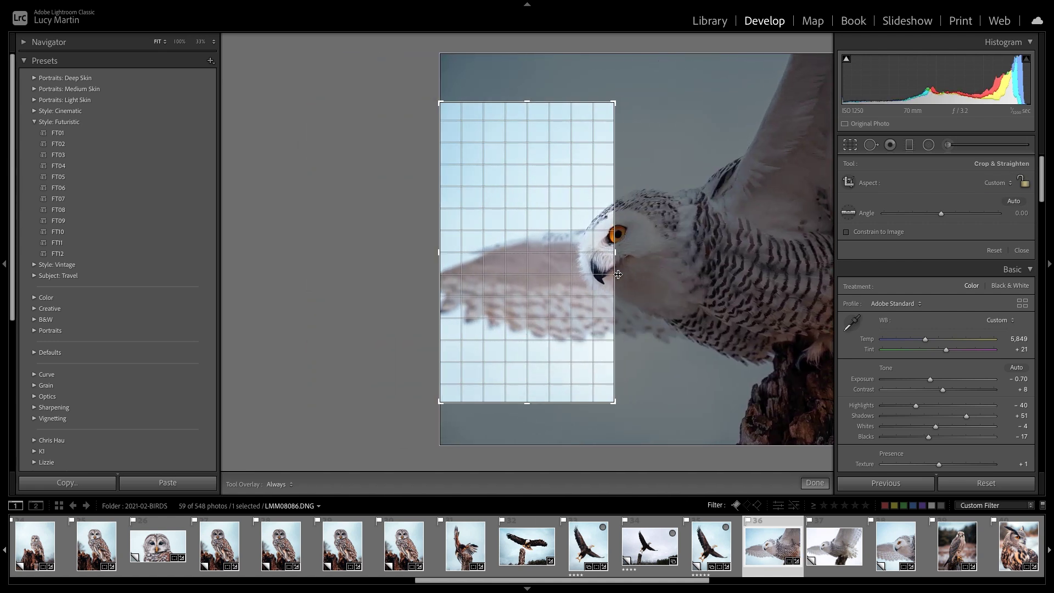
- Set the crop to 4x5 / 8x10, enlarge it around the owl, and apply
left_click(1003, 183)
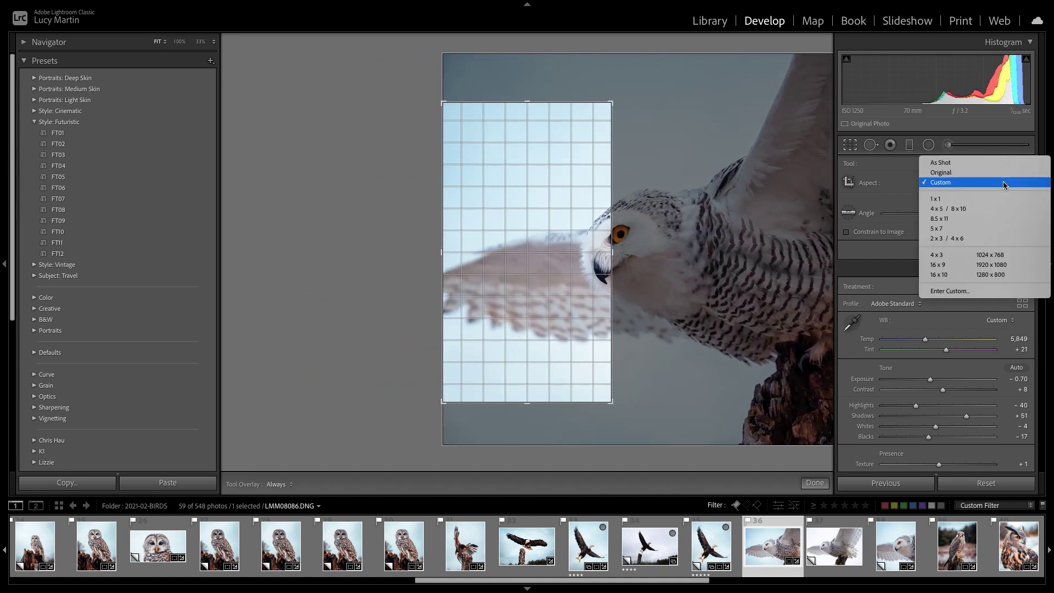
left_click(978, 209)
left_click_drag(620, 362, 636, 398)
left_click_drag(637, 114, 662, 87)
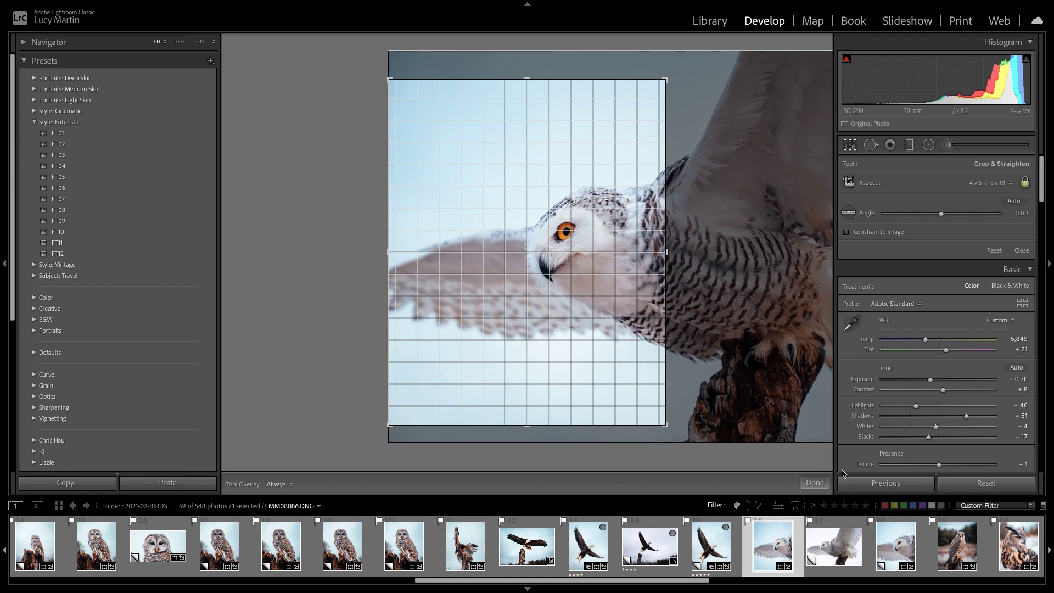
left_click(814, 482)
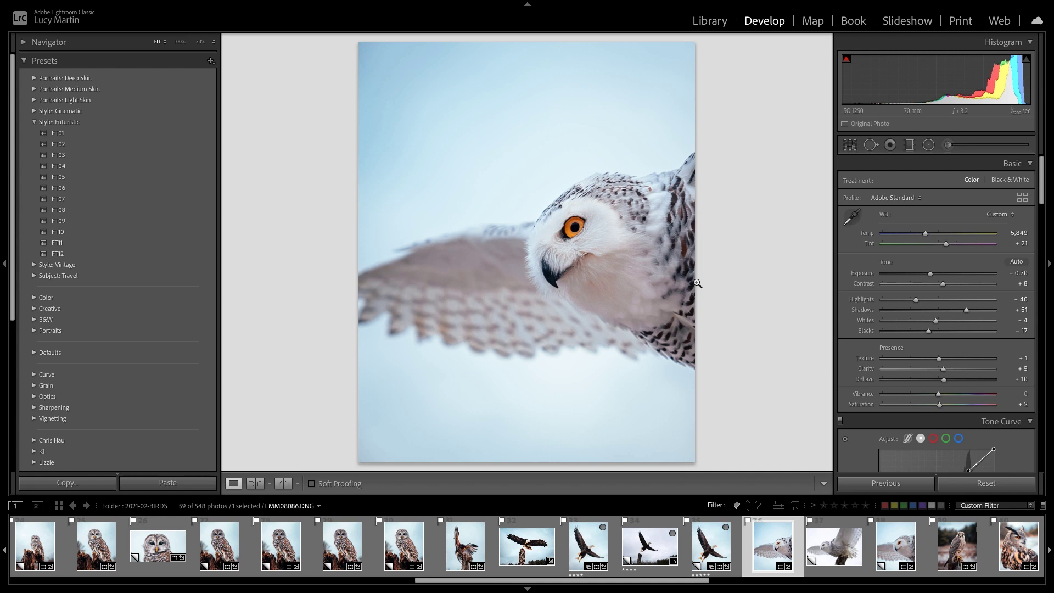
- Toggle Before/After on the flying eagle photo, then reopen the eagle-on-stump photo
left_click(586, 554)
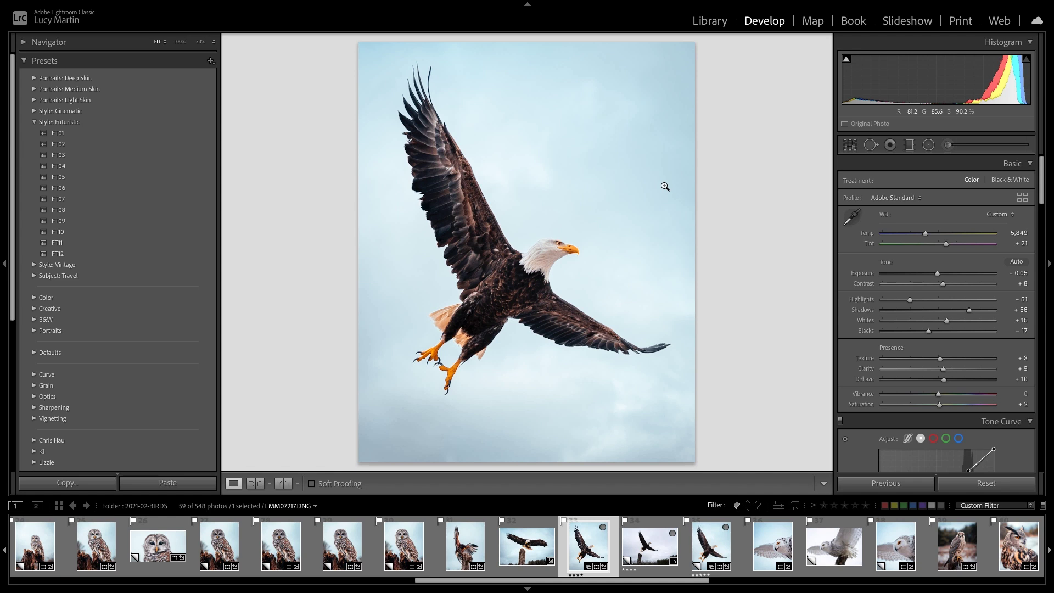
key("backslash")
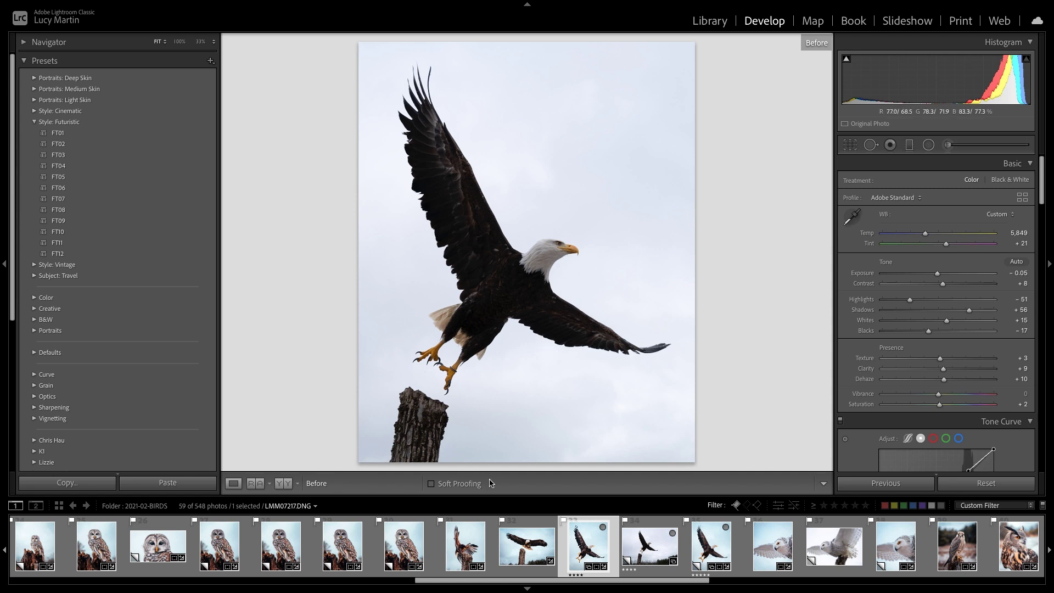
key("backslash")
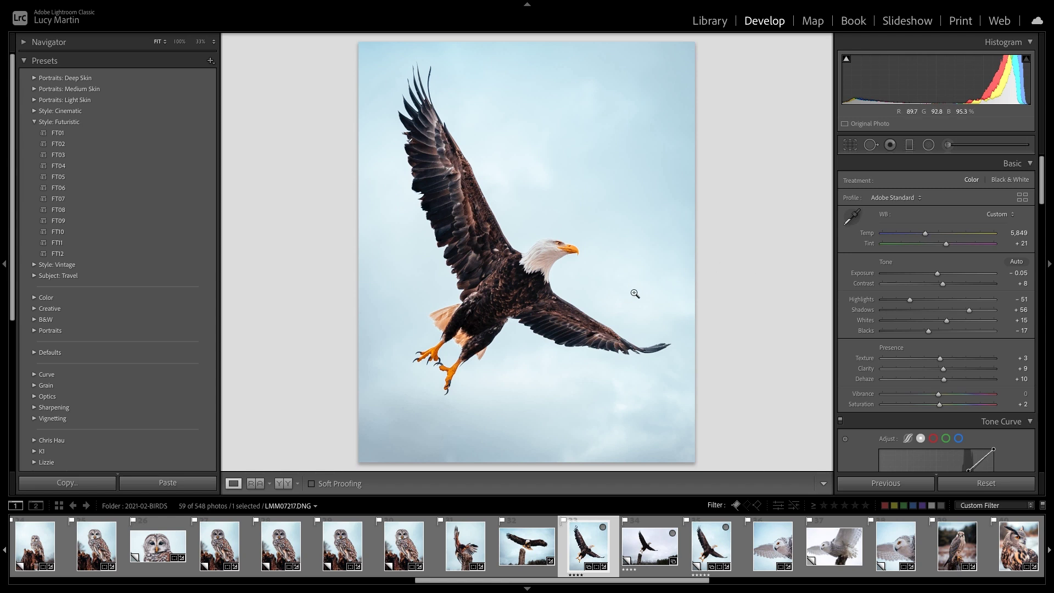
left_click(526, 546)
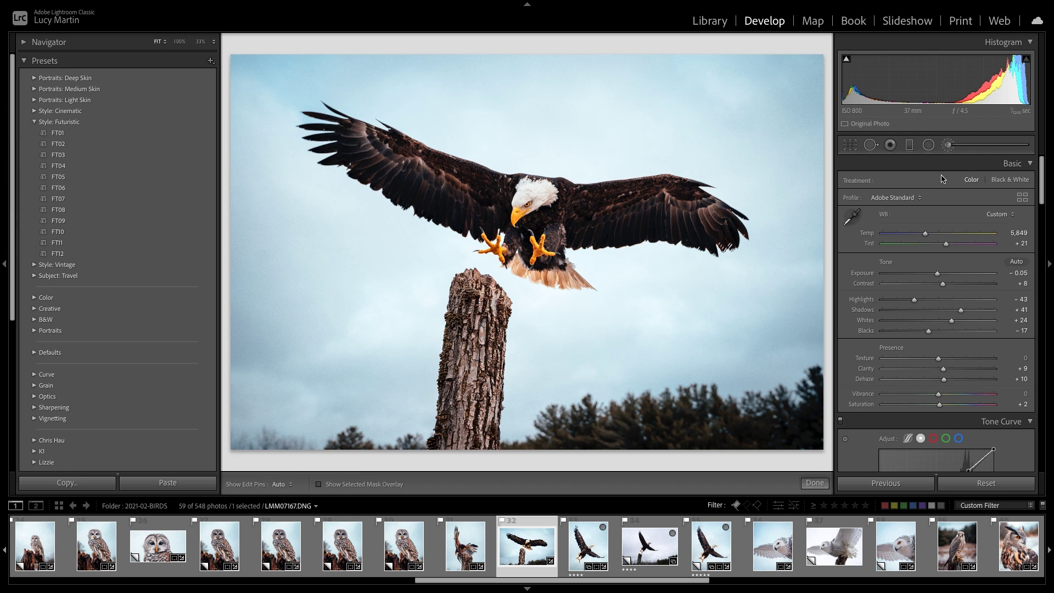
- Paint an Adjustment Brush Shadows lift of 37 over the eagle's outstretched wing
left_click(947, 146)
left_click_drag(939, 256, 961, 256)
mouse_move(589, 227)
left_mouse_down()
mouse_move(704, 226)
mouse_move(642, 228)
left_mouse_up()
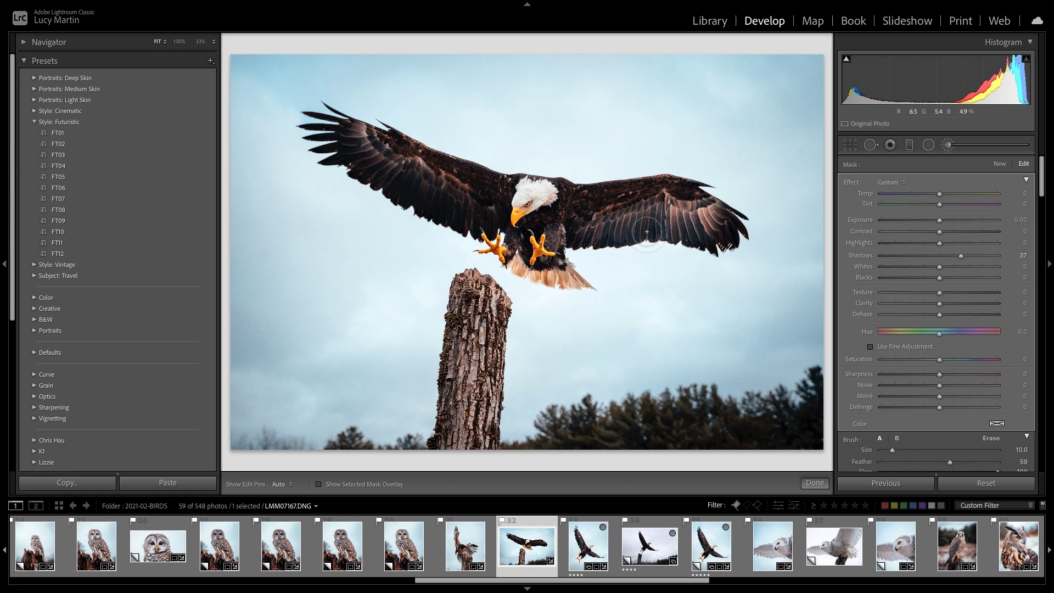
left_click_drag(960, 256, 937, 257)
key("h")
left_click_drag(939, 258, 943, 264)
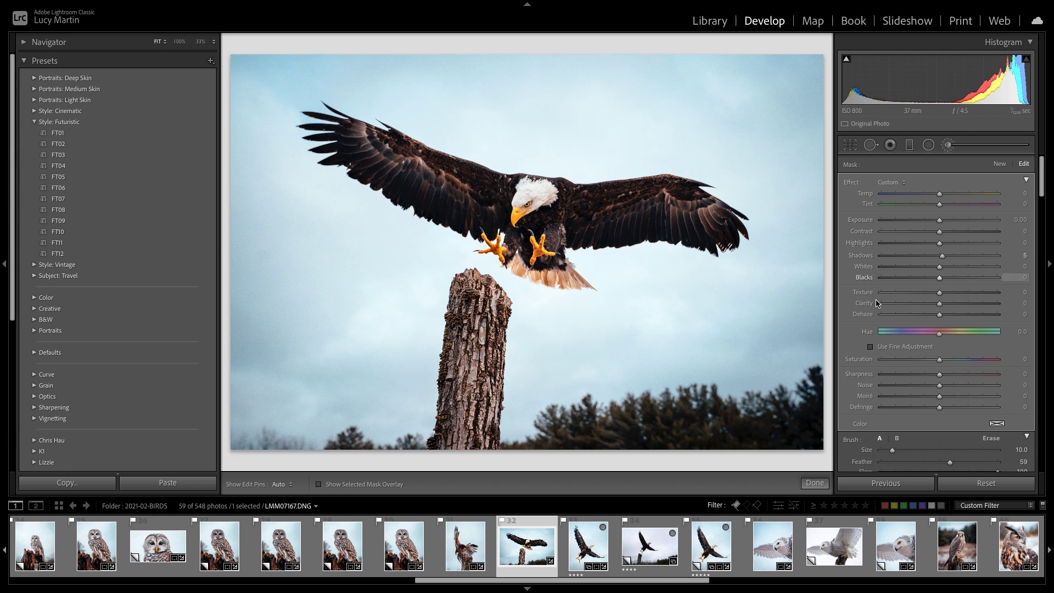
left_click(814, 482)
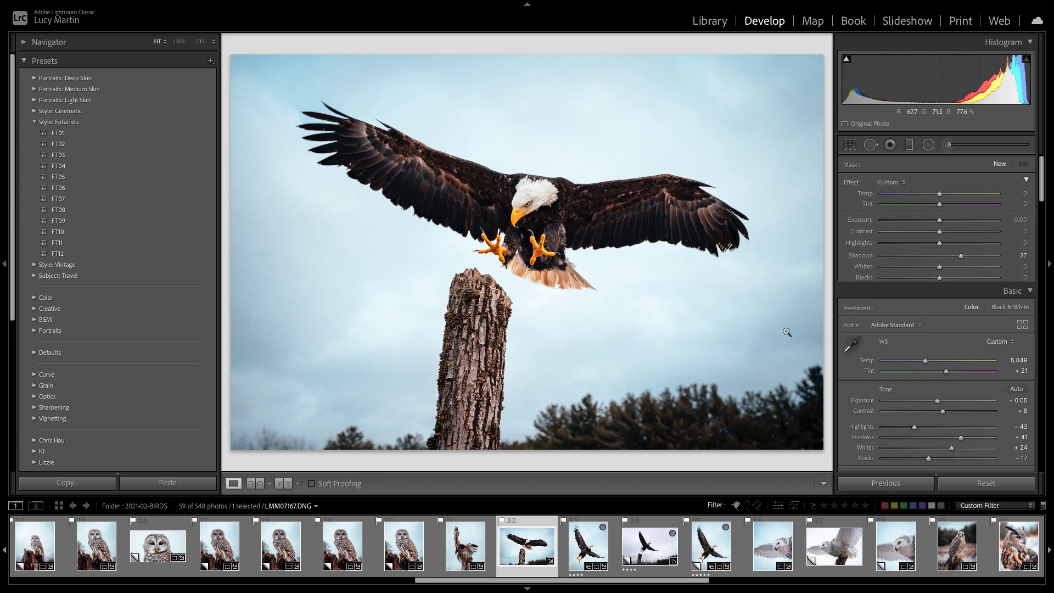